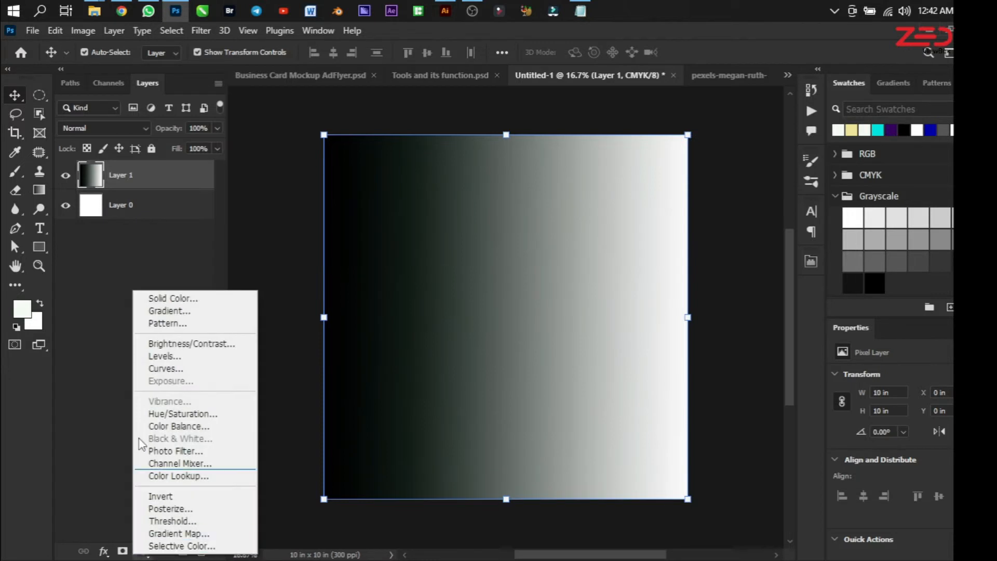
Add a Levels adjustment layer above Layer 1 and toggle its visibility off and on to compare the gradient
{"action": "left_click", "coordinate": [162, 357]}
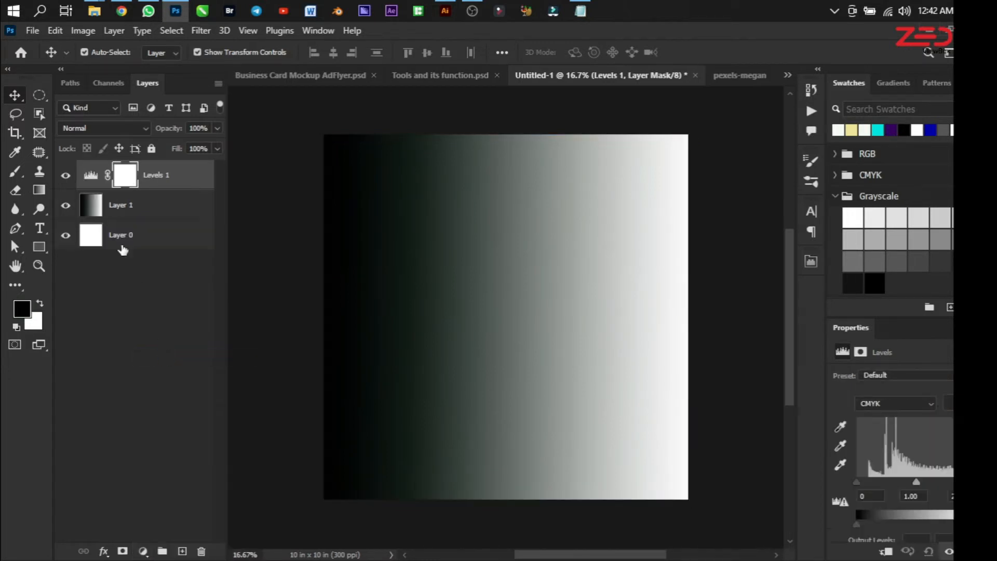
{"action": "left_click", "coordinate": [67, 178]}
{"action": "left_click", "coordinate": [67, 178]}
{"action": "left_click", "coordinate": [67, 177]}
{"action": "left_click", "coordinate": [66, 177]}
{"action": "left_click", "coordinate": [67, 178]}
{"action": "left_click", "coordinate": [67, 178]}
{"action": "left_click", "coordinate": [67, 178]}
{"action": "left_click", "coordinate": [67, 178]}
Enlarge the Levels properties area and try a shadow input level of 73 on the gradient before returning it to 0
{"action": "left_click_drag", "start_coordinate": [888, 316], "coordinate": [882, 177]}
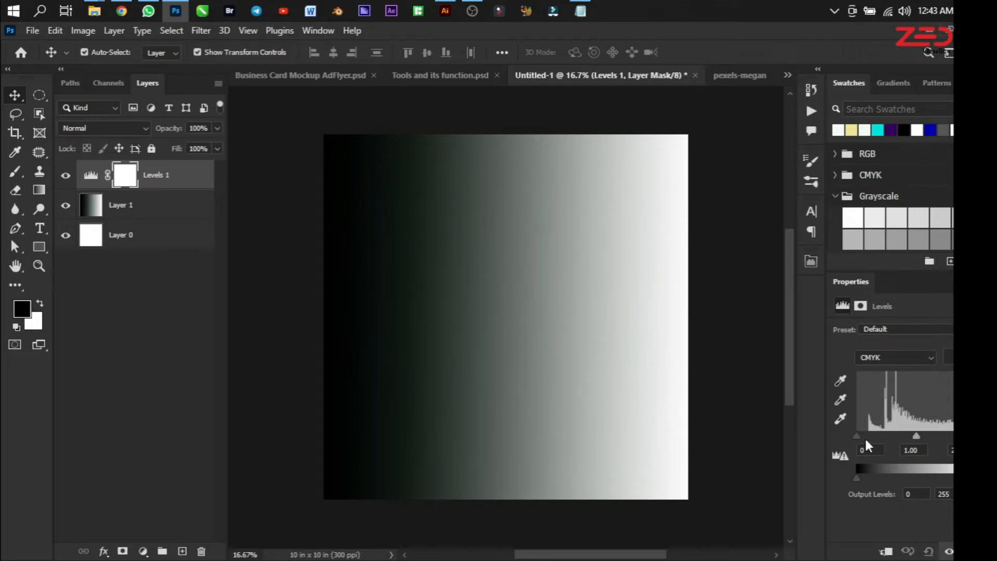
{"action": "mouse_move", "coordinate": [854, 433]}
{"action": "left_mouse_down"}
{"action": "mouse_move", "coordinate": [876, 433]}
{"action": "mouse_move", "coordinate": [856, 434]}
{"action": "left_mouse_up"}
{"action": "left_click_drag", "start_coordinate": [856, 436], "coordinate": [889, 438]}
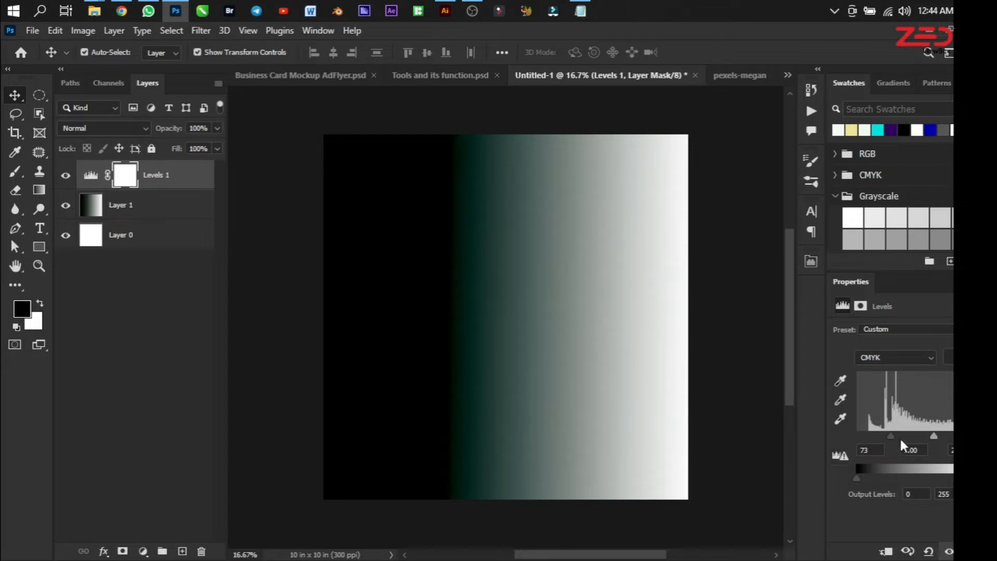
{"action": "left_click_drag", "start_coordinate": [891, 436], "coordinate": [849, 434]}
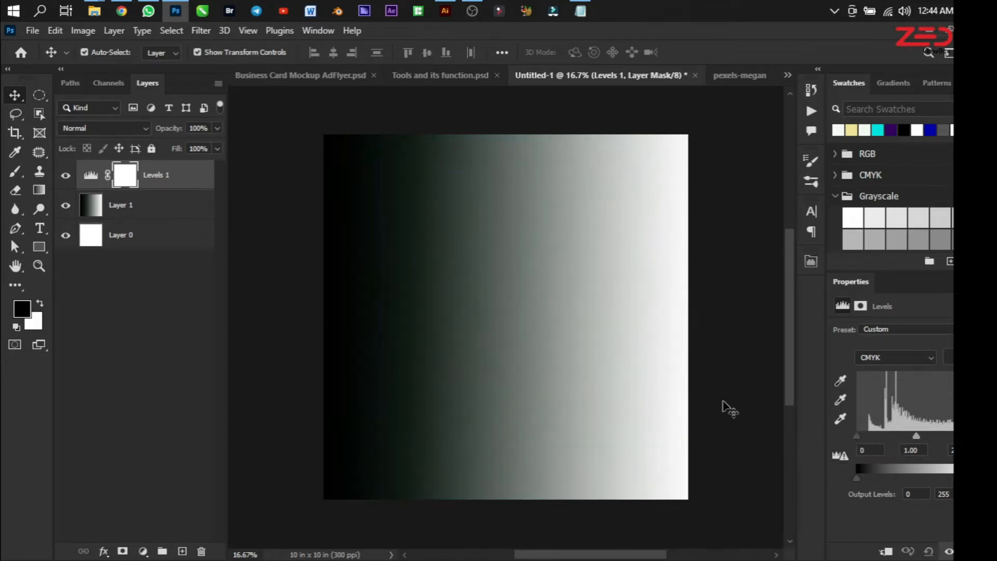
{"action": "mouse_move", "coordinate": [855, 437]}
{"action": "left_mouse_down"}
{"action": "mouse_move", "coordinate": [893, 434]}
{"action": "mouse_move", "coordinate": [840, 432]}
{"action": "left_mouse_up"}
Try lower highlight input levels on the gradient, and midtone values of 1.51 and 0.61, restoring the midtone to 1.00
{"action": "left_click_drag", "start_coordinate": [975, 435], "coordinate": [944, 435]}
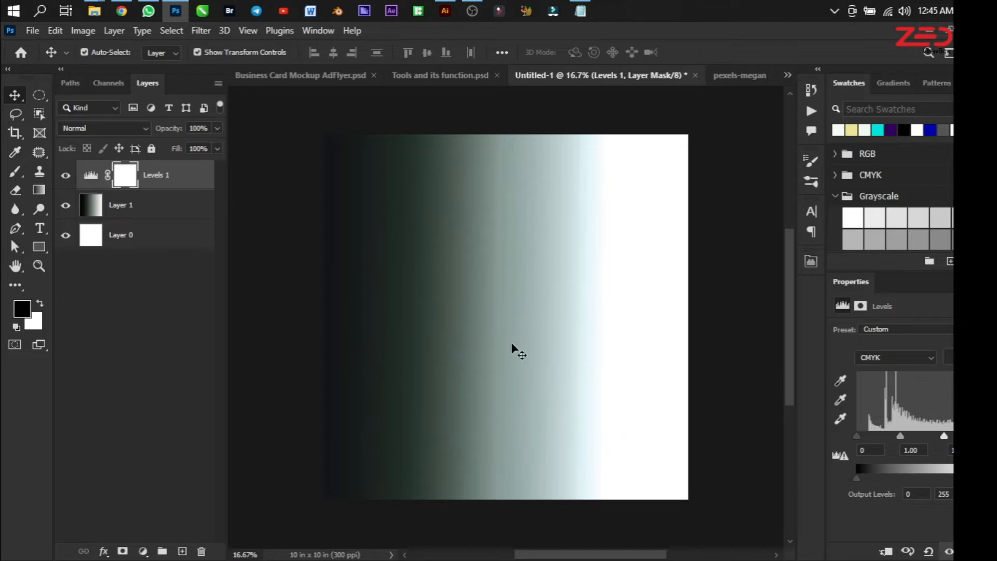
{"action": "left_click_drag", "start_coordinate": [945, 436], "coordinate": [919, 436]}
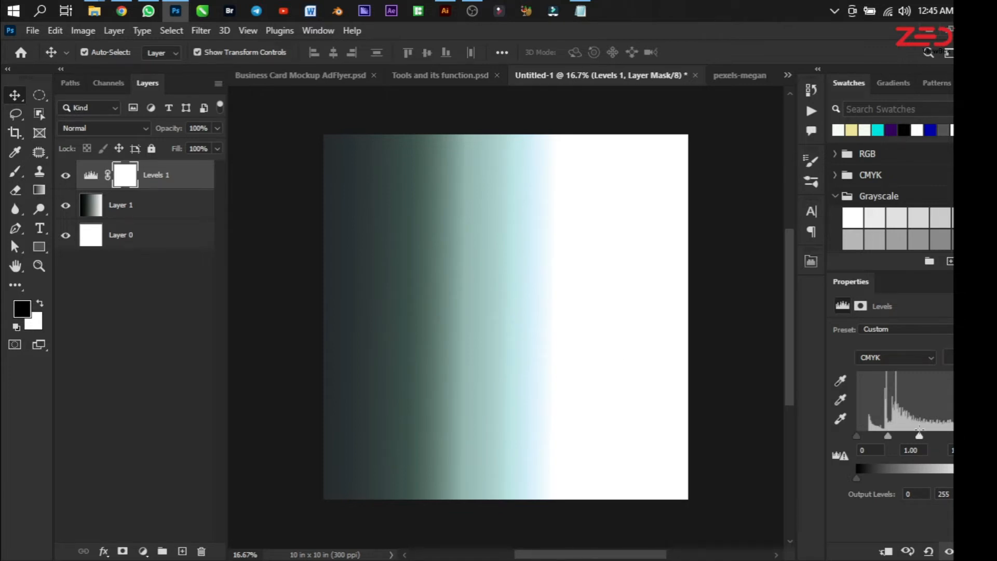
{"action": "mouse_move", "coordinate": [917, 434]}
{"action": "left_mouse_down"}
{"action": "mouse_move", "coordinate": [952, 435]}
{"action": "mouse_move", "coordinate": [901, 435]}
{"action": "left_mouse_up"}
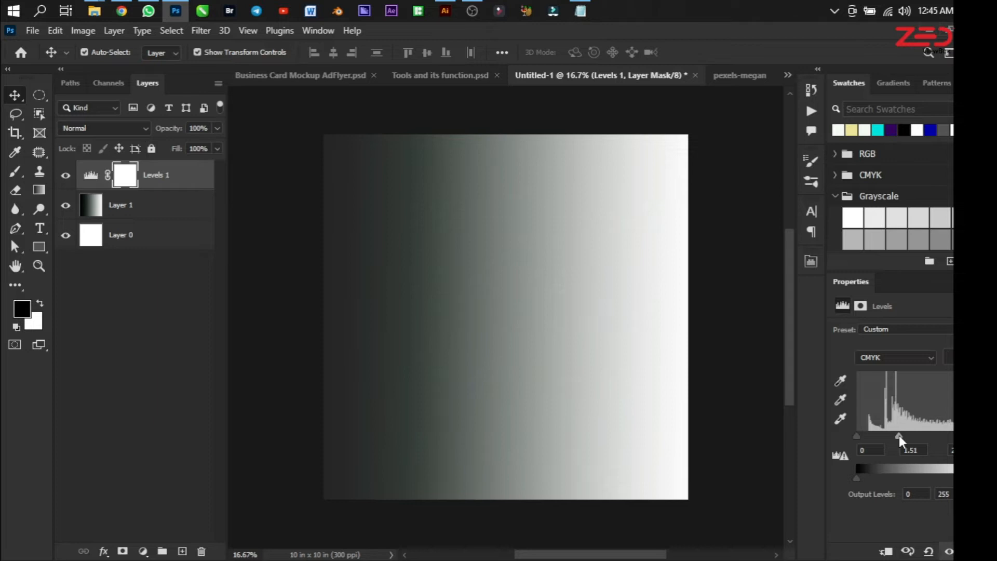
{"action": "left_click_drag", "start_coordinate": [909, 438], "coordinate": [934, 439]}
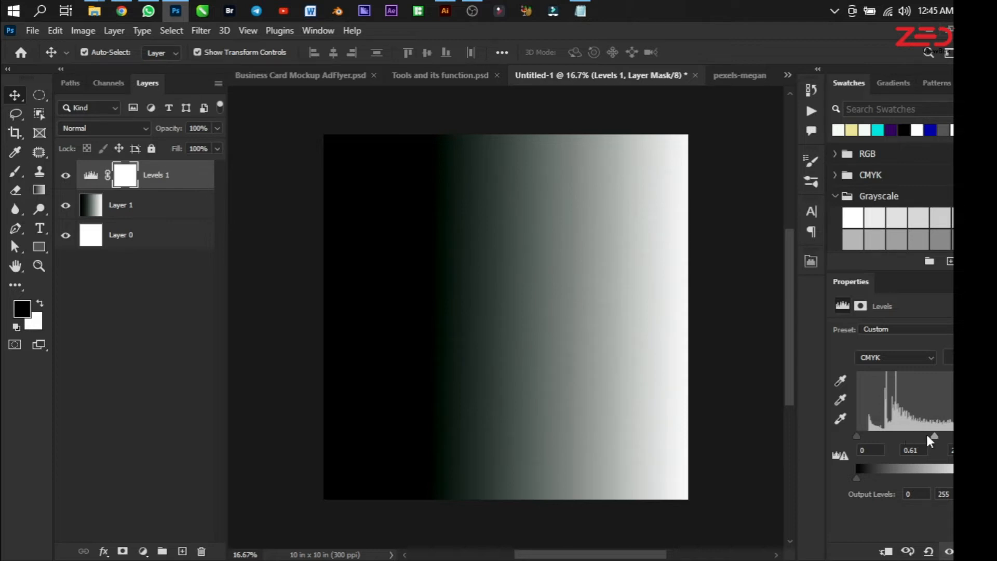
{"action": "left_click_drag", "start_coordinate": [933, 435], "coordinate": [915, 435]}
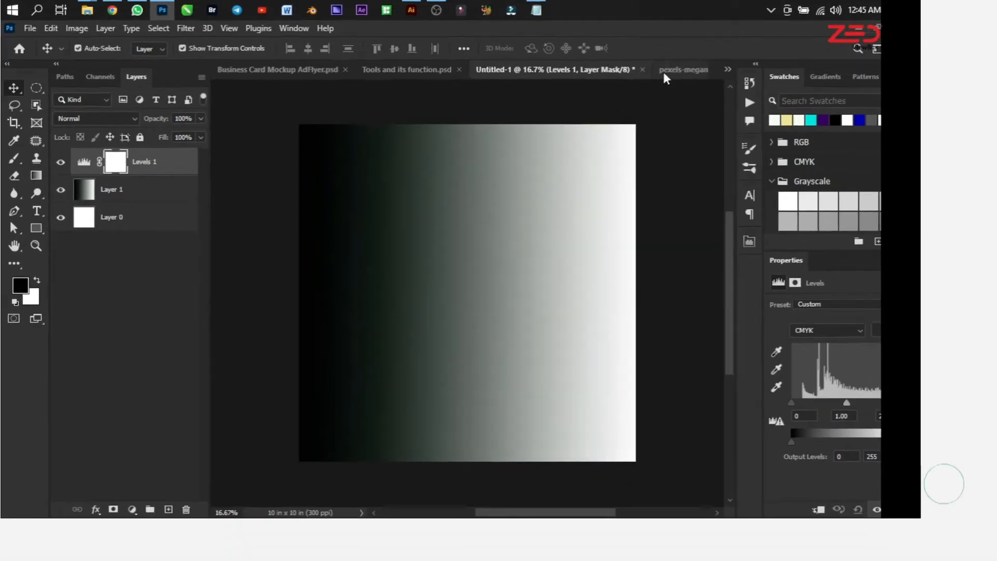
Switch to the photo of the woman standing on grass in a red dress and add a Levels adjustment layer
{"action": "left_click", "coordinate": [666, 77]}
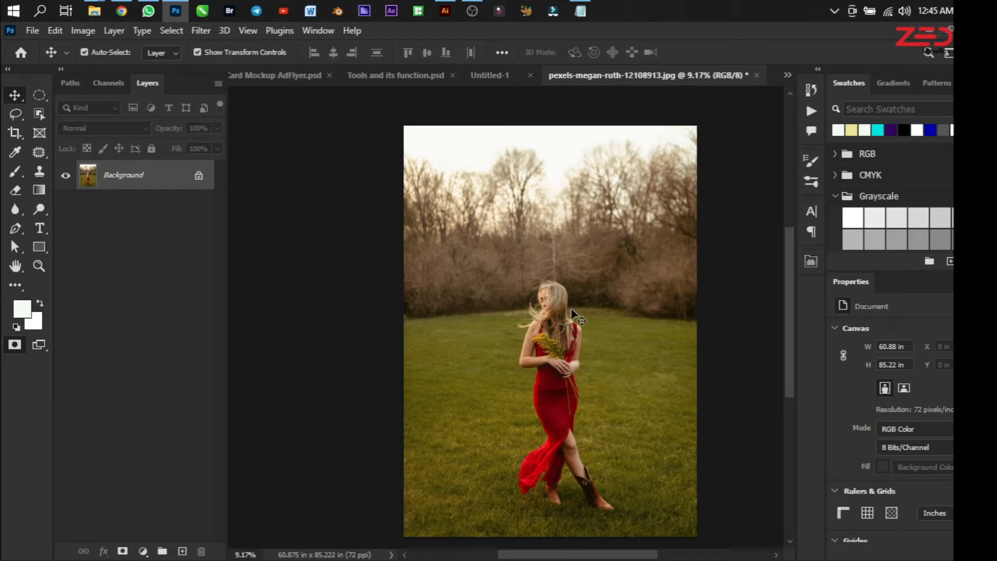
{"action": "left_click", "coordinate": [143, 551]}
{"action": "left_click", "coordinate": [207, 353]}
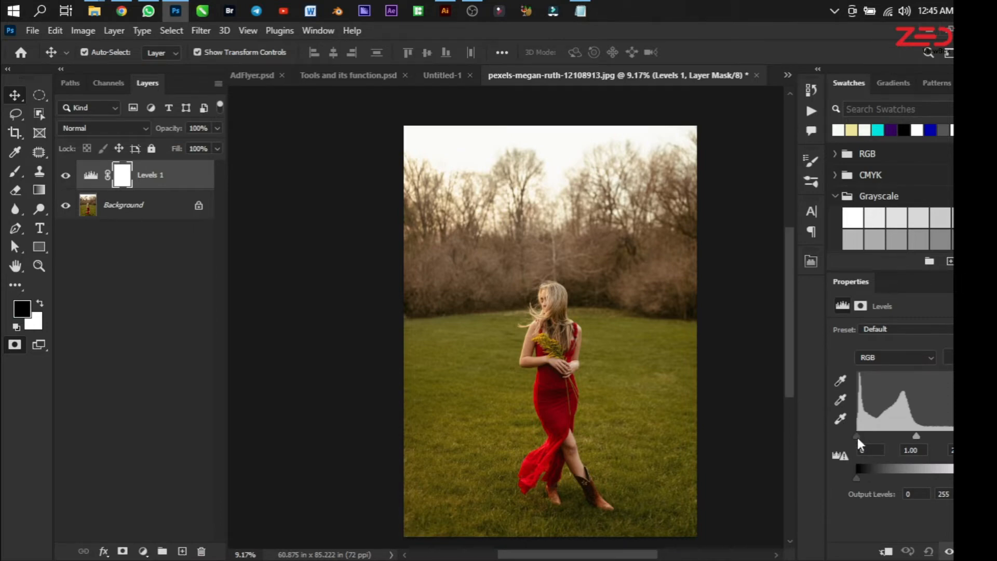
Try a shadow input level of 54 and a lowered highlight input level on the photo, restoring each to its default
{"action": "left_click_drag", "start_coordinate": [858, 438], "coordinate": [841, 421]}
{"action": "left_click_drag", "start_coordinate": [854, 435], "coordinate": [875, 439]}
{"action": "left_click_drag", "start_coordinate": [878, 439], "coordinate": [882, 442]}
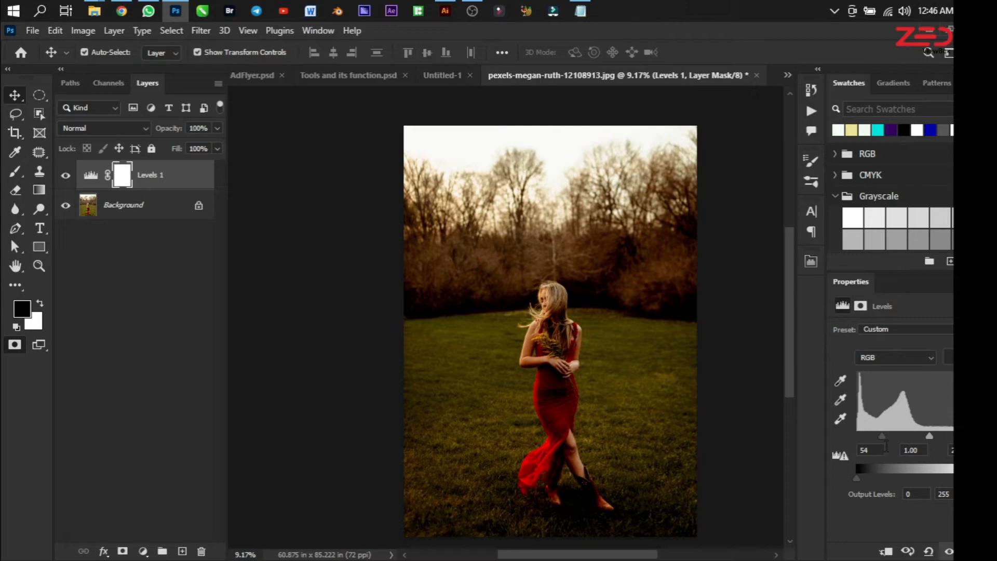
{"action": "left_click_drag", "start_coordinate": [883, 435], "coordinate": [856, 435]}
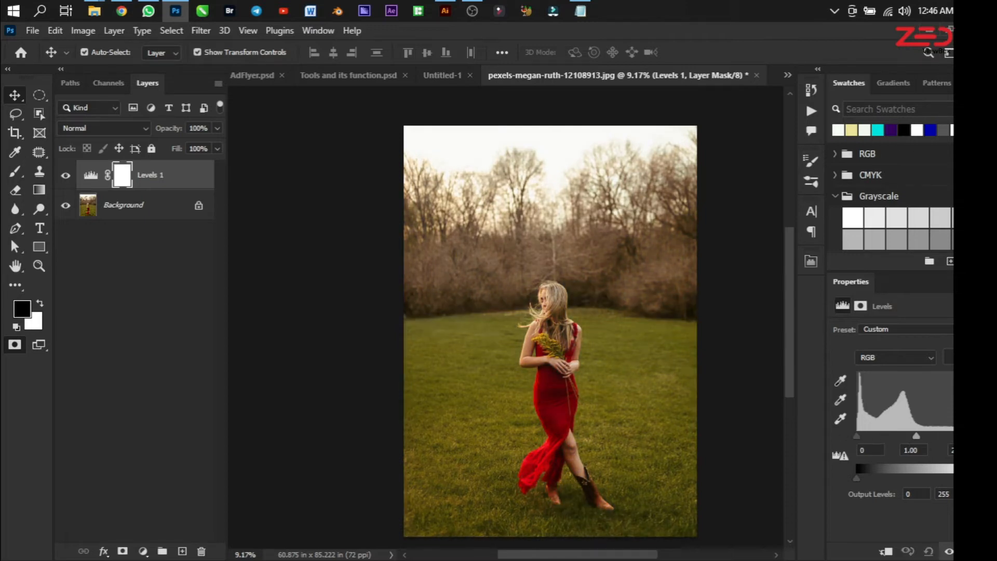
{"action": "left_click_drag", "start_coordinate": [952, 435], "coordinate": [927, 435]}
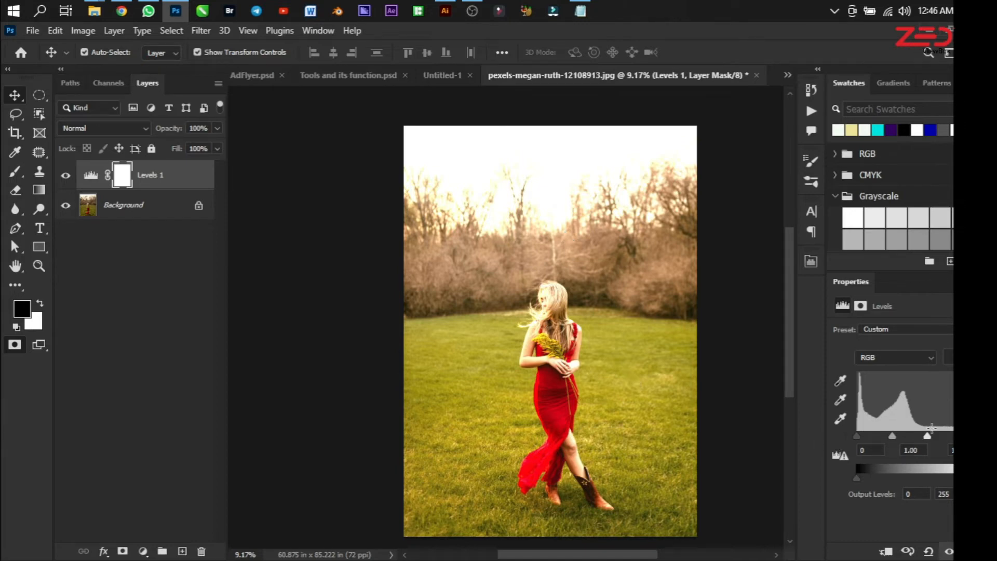
{"action": "left_click_drag", "start_coordinate": [930, 438], "coordinate": [958, 437]}
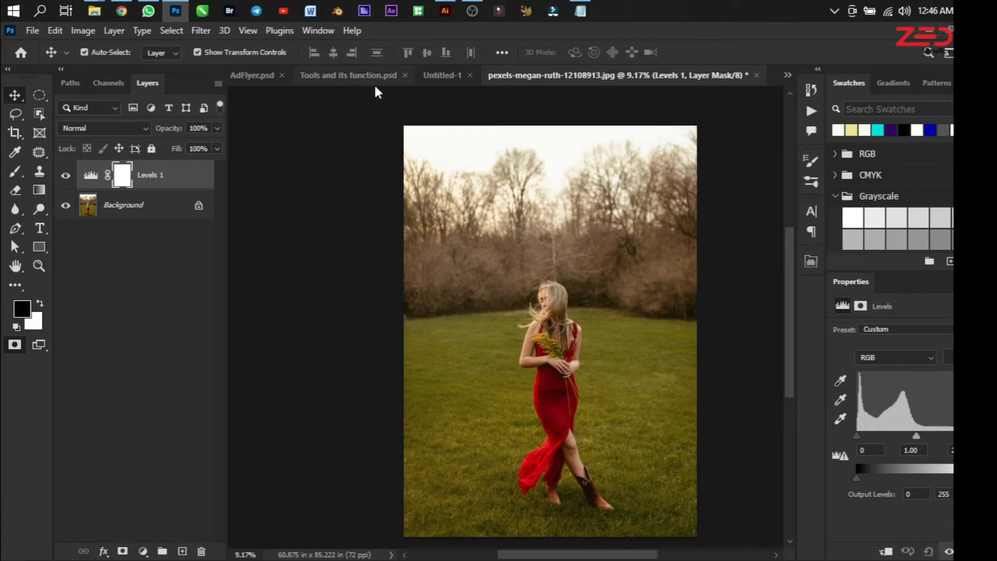
Return to the Untitled-1 gradient and set its Levels output range to 34 and 163
{"action": "left_click", "coordinate": [431, 75]}
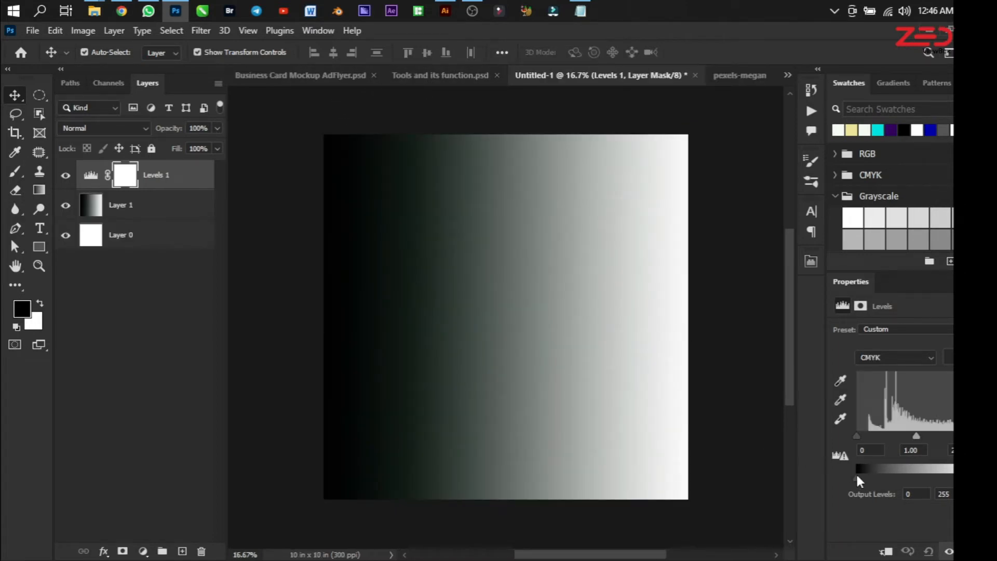
{"action": "left_click_drag", "start_coordinate": [856, 477], "coordinate": [868, 477]}
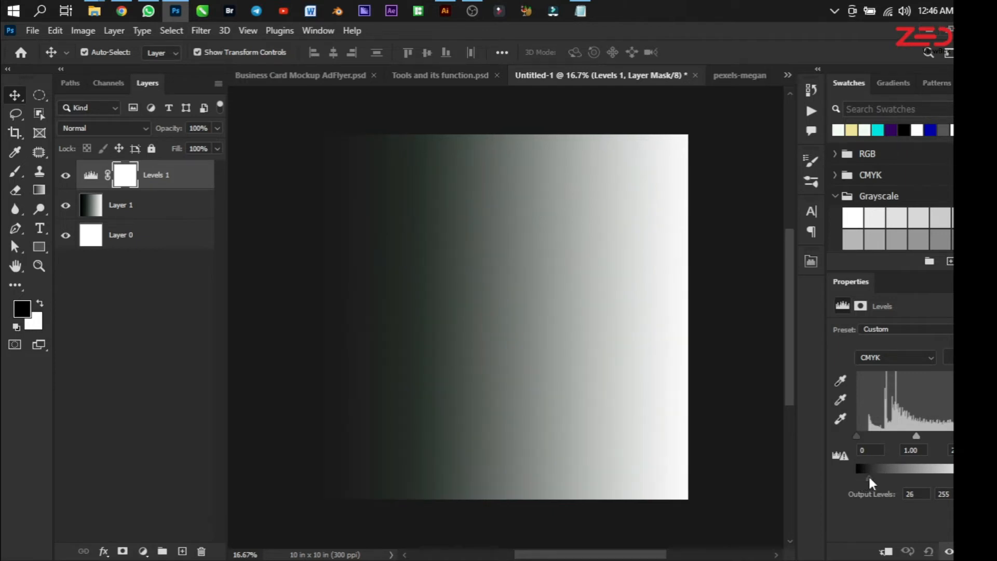
{"action": "left_click_drag", "start_coordinate": [869, 477], "coordinate": [877, 477]}
{"action": "left_click_drag", "start_coordinate": [974, 478], "coordinate": [959, 477]}
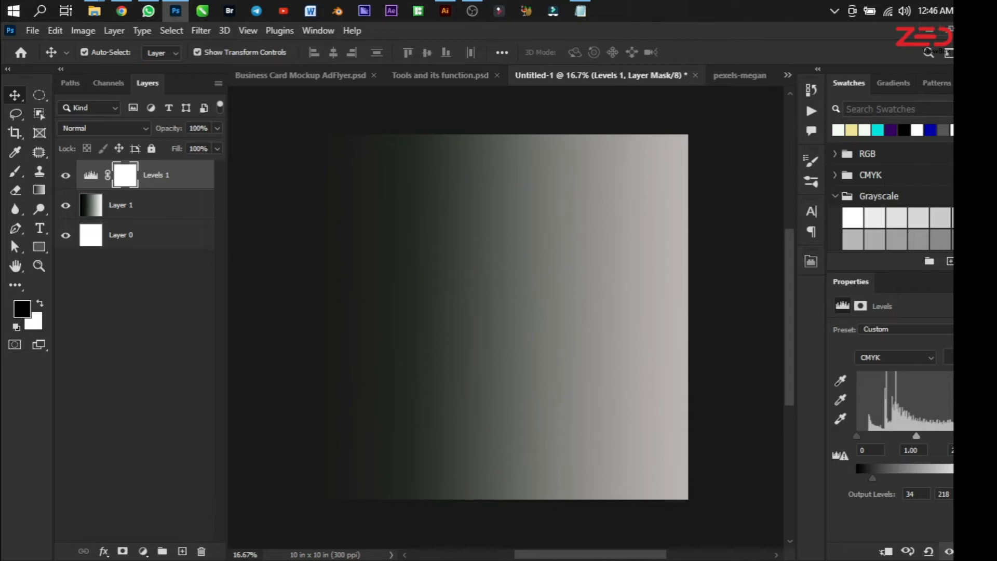
{"action": "left_click_drag", "start_coordinate": [958, 477], "coordinate": [934, 476]}
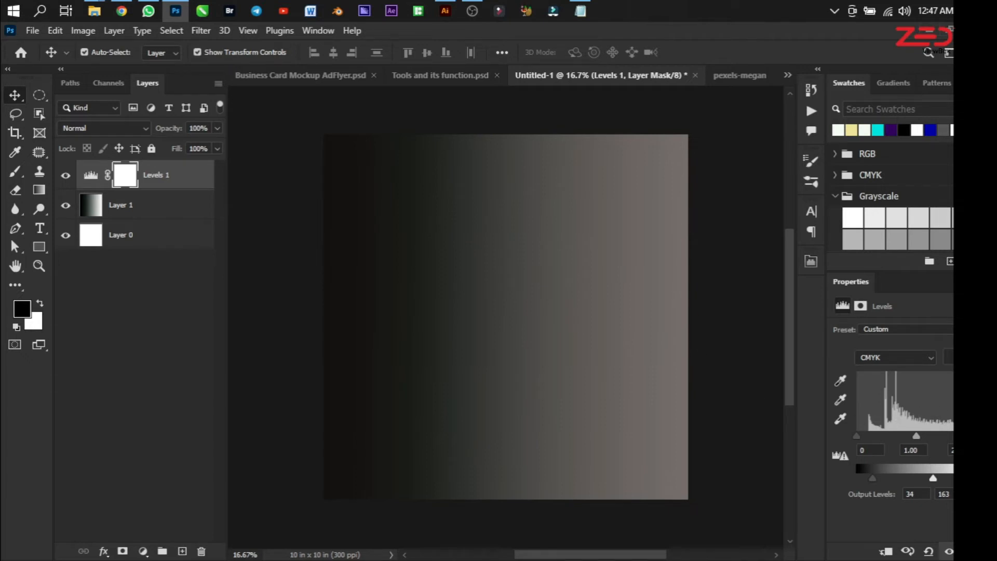
Try a lower highlight input level on the gradient, and reset the input highlights and the output range of 0 to 255
{"action": "left_click_drag", "start_coordinate": [976, 436], "coordinate": [922, 437]}
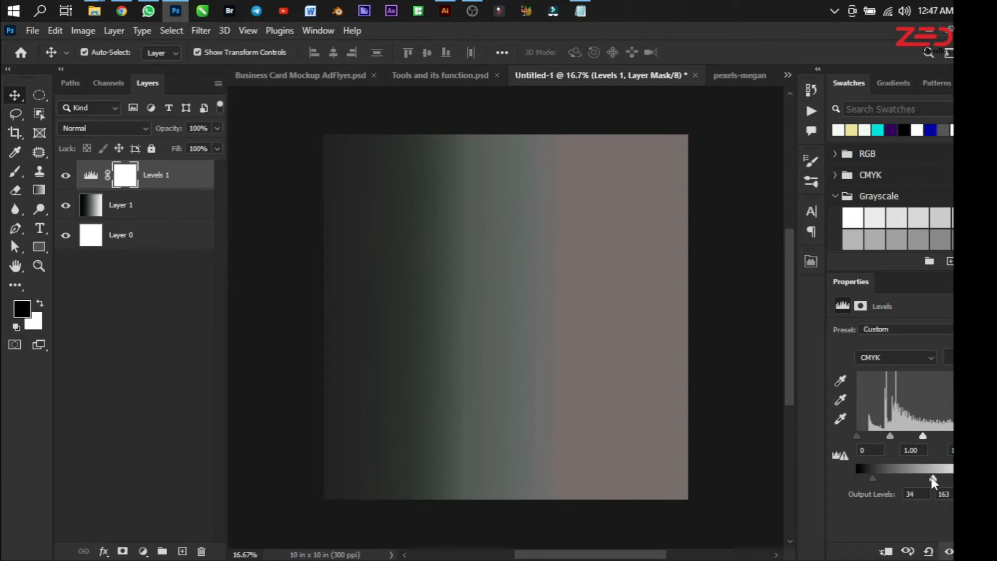
{"action": "left_click_drag", "start_coordinate": [933, 475], "coordinate": [980, 478]}
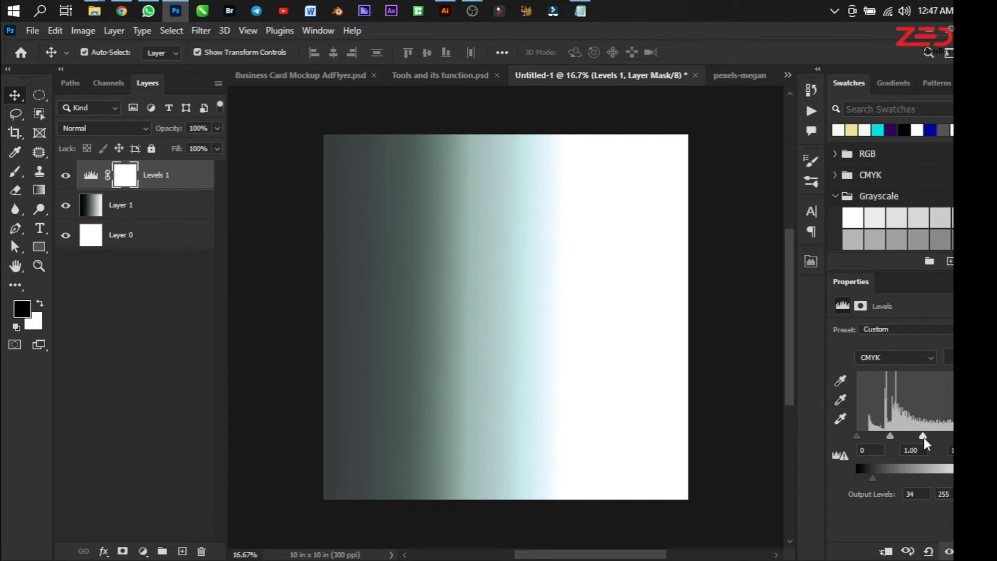
{"action": "left_click_drag", "start_coordinate": [924, 436], "coordinate": [975, 436]}
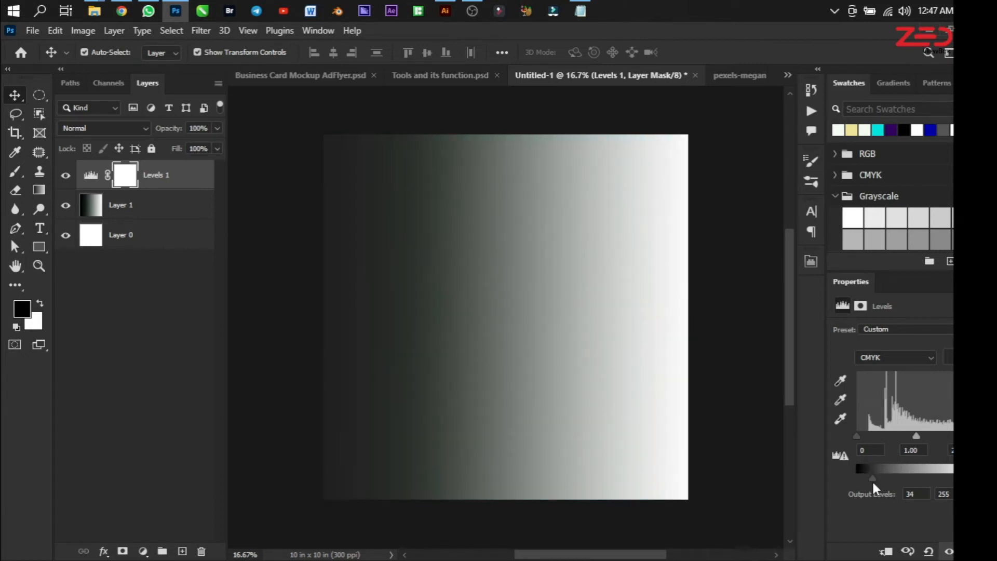
{"action": "left_click_drag", "start_coordinate": [872, 478], "coordinate": [843, 467]}
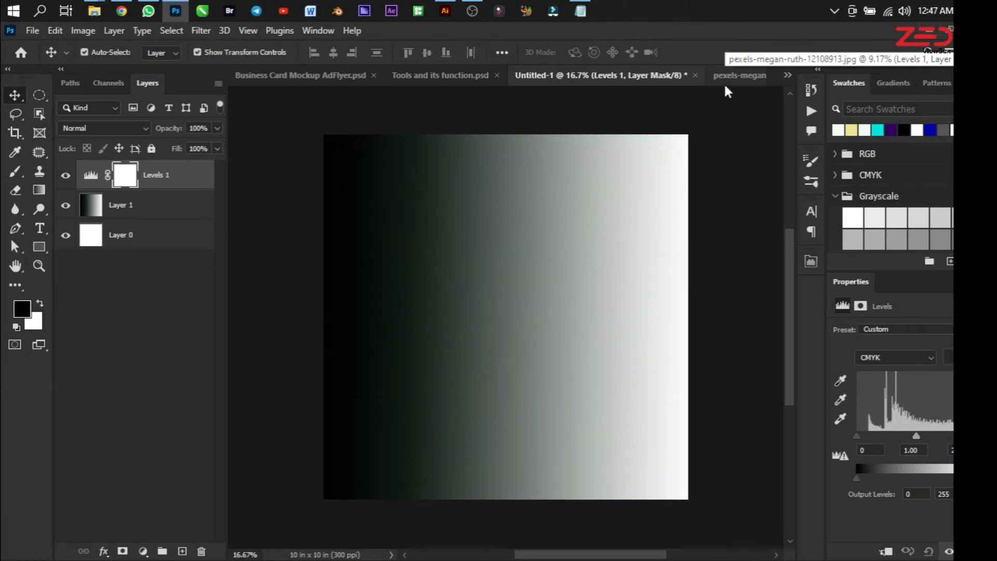
Switch to the photo of the woman lying on autumn leaves and add a Levels adjustment layer
{"action": "left_click", "coordinate": [787, 75]}
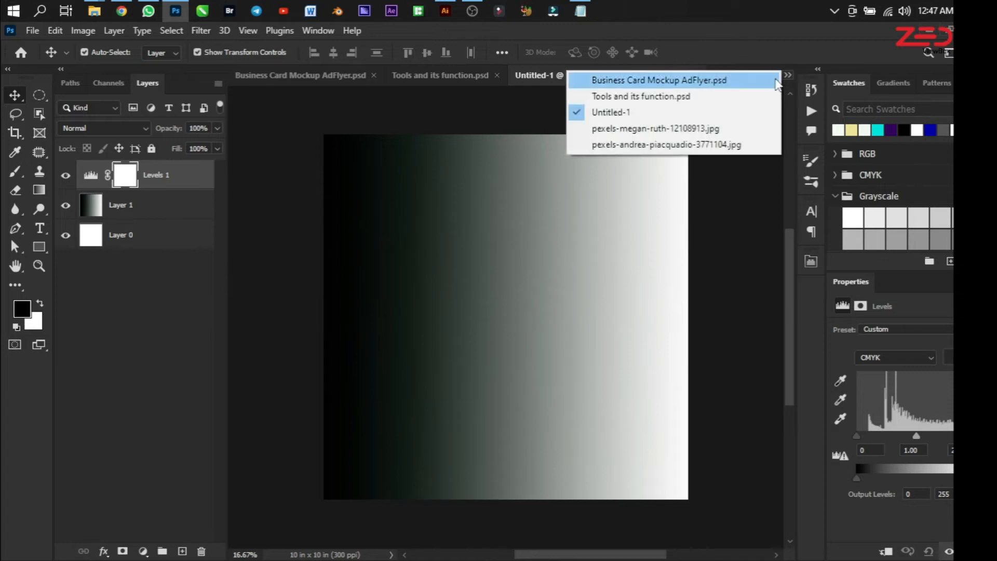
{"action": "left_click", "coordinate": [680, 145]}
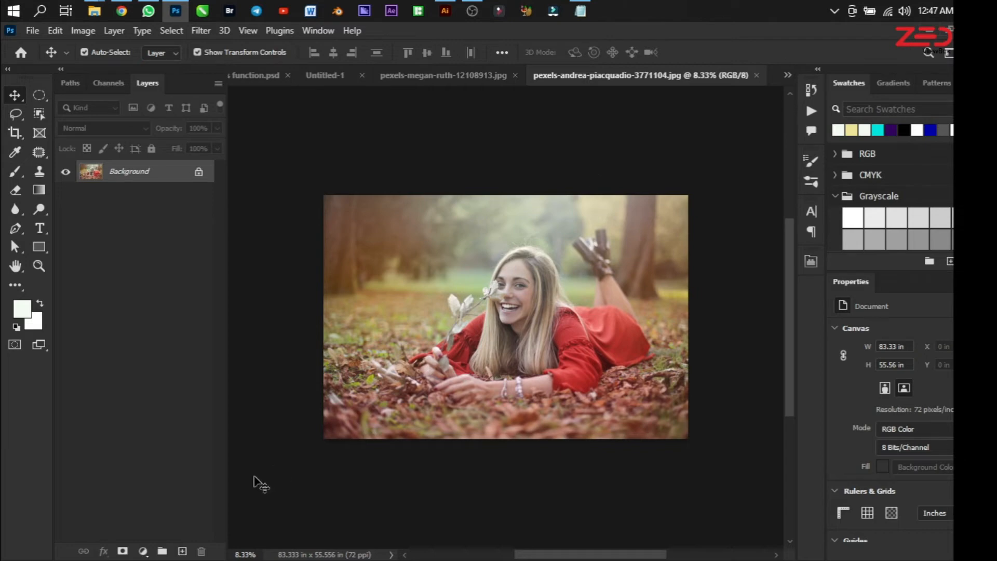
{"action": "left_click", "coordinate": [143, 550]}
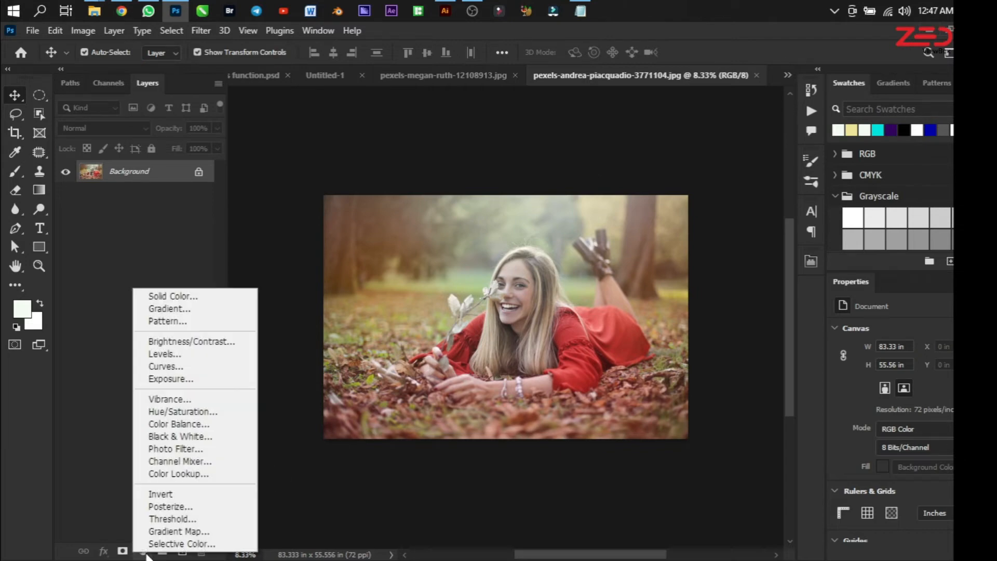
{"action": "left_click", "coordinate": [153, 354]}
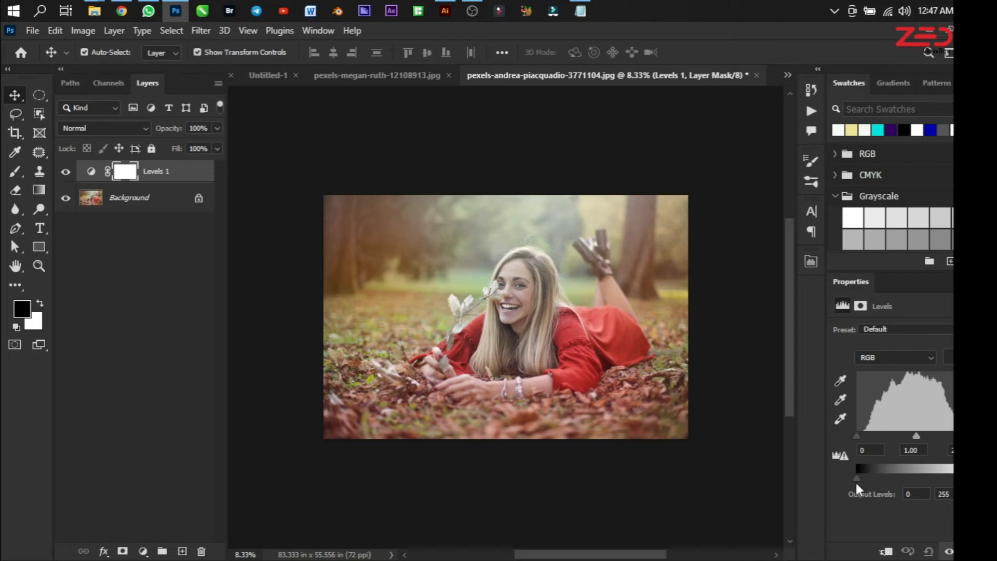
Test output levels of 45 and 187 on the photo, comparing before and after, and reset them to 0 and 255
{"action": "left_click_drag", "start_coordinate": [856, 478], "coordinate": [877, 482]}
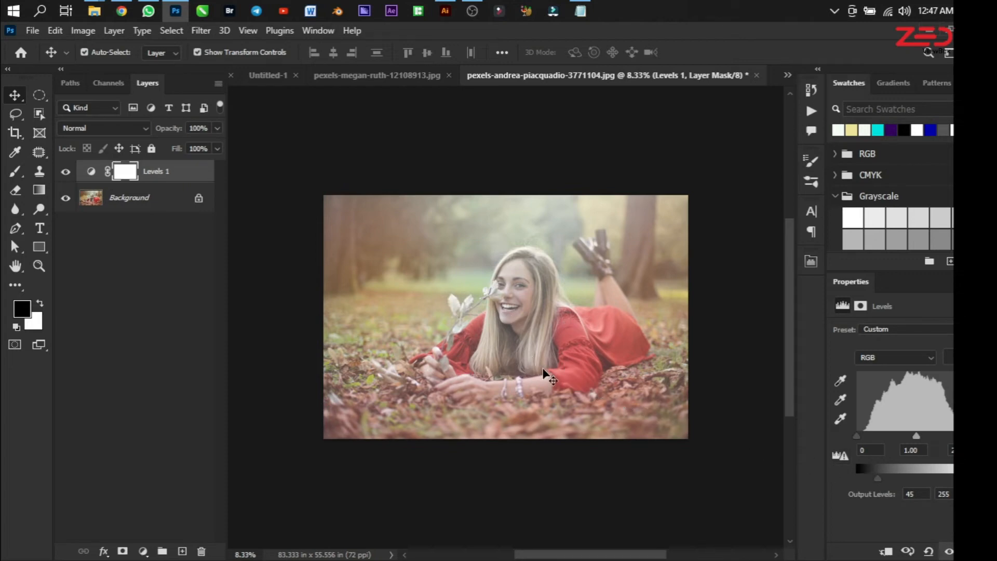
{"action": "left_click_drag", "start_coordinate": [952, 477], "coordinate": [947, 474]}
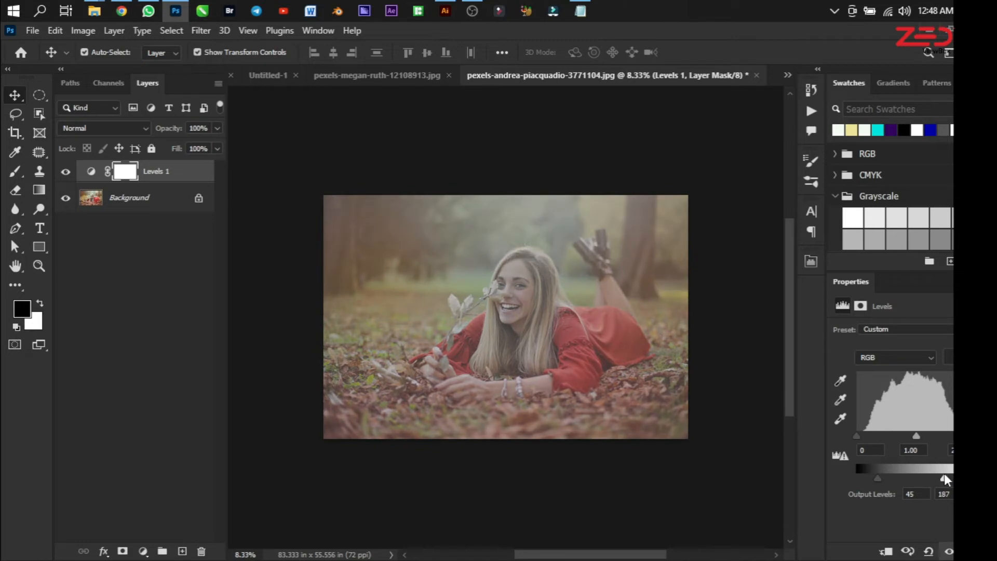
{"action": "left_click", "coordinate": [66, 172]}
{"action": "left_click", "coordinate": [66, 172]}
{"action": "left_click_drag", "start_coordinate": [877, 479], "coordinate": [849, 471]}
{"action": "left_click_drag", "start_coordinate": [947, 480], "coordinate": [960, 479]}
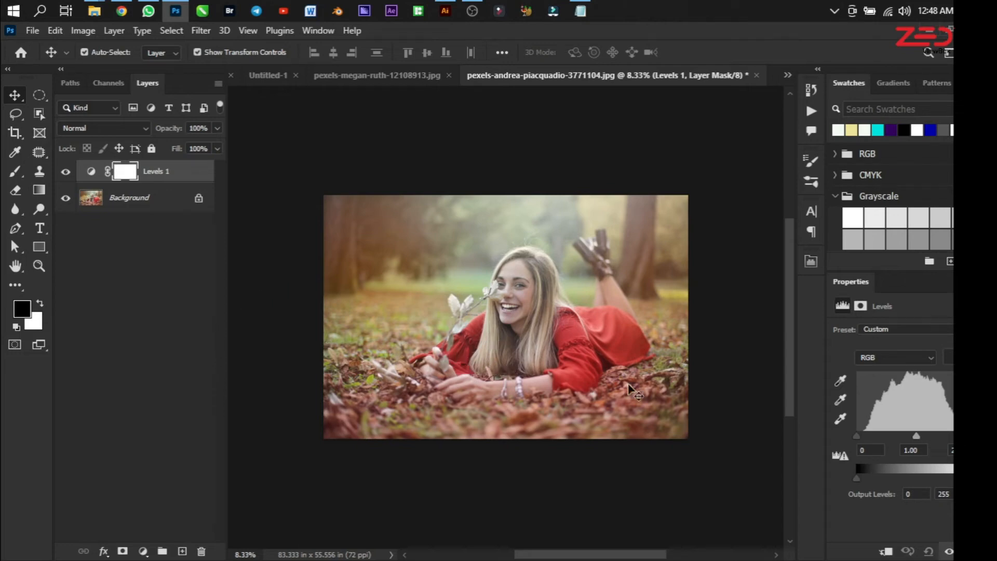
Delete the photo's Levels 1 layer and add a fresh Levels adjustment layer with default settings
{"action": "left_click", "coordinate": [92, 172]}
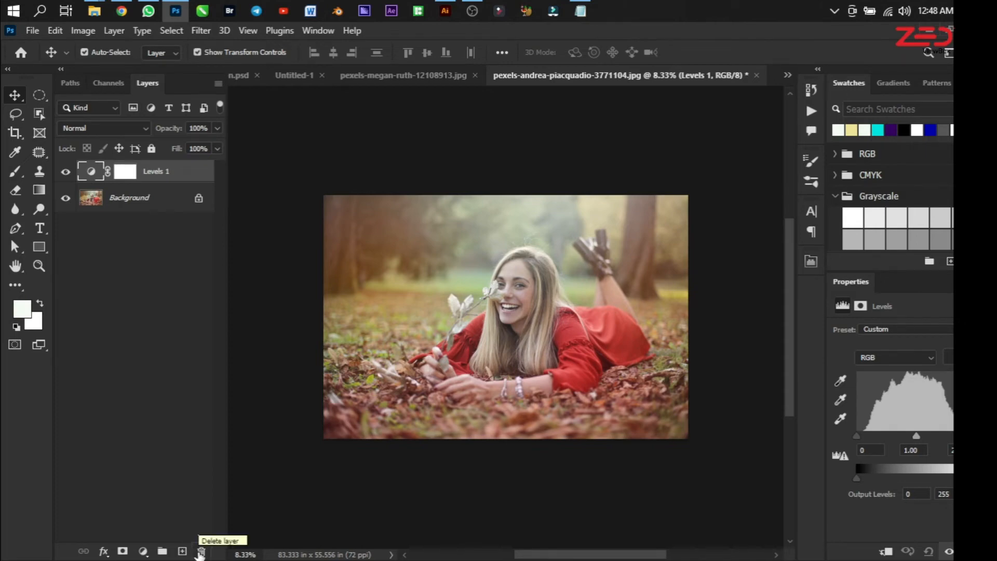
{"action": "left_click", "coordinate": [201, 551]}
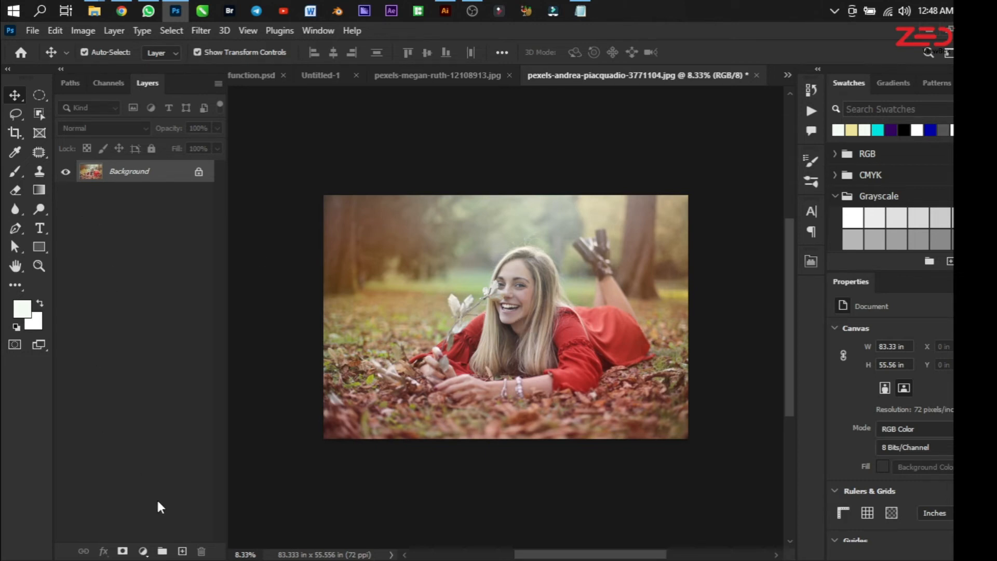
{"action": "left_click", "coordinate": [143, 552]}
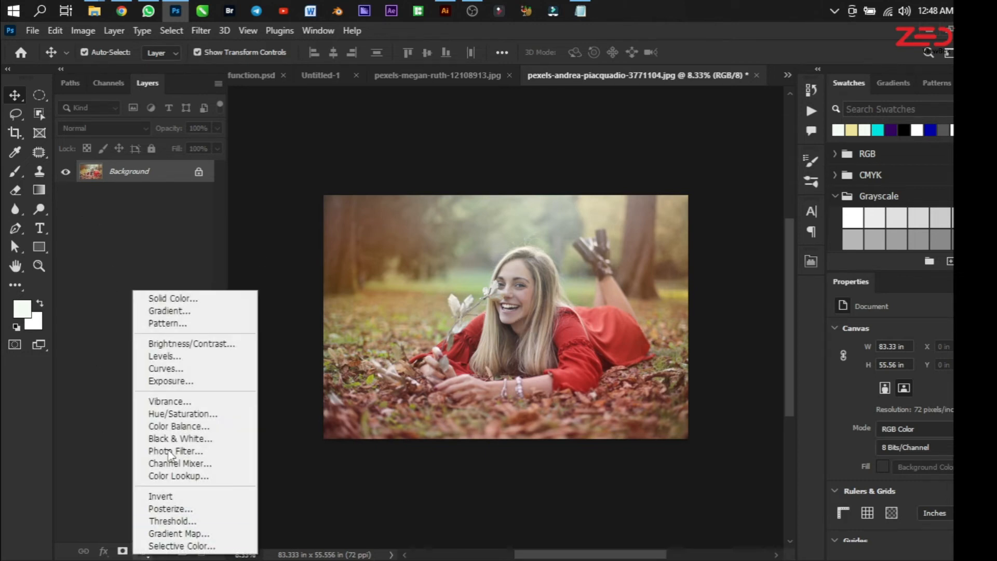
{"action": "left_click", "coordinate": [188, 359]}
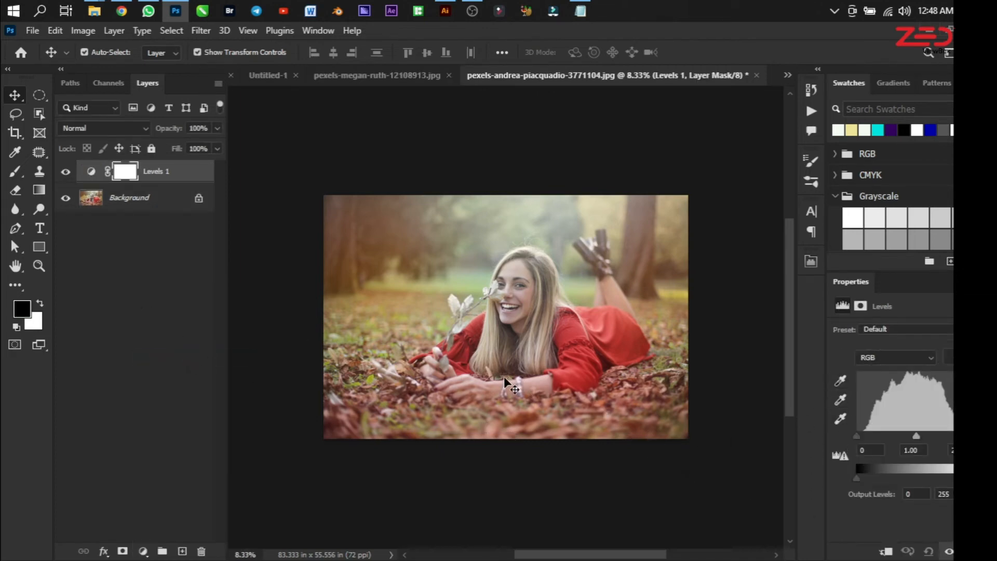
{"action": "scroll", "coordinate": [544, 343], "scroll_direction": "up", "scroll_amount": 1}
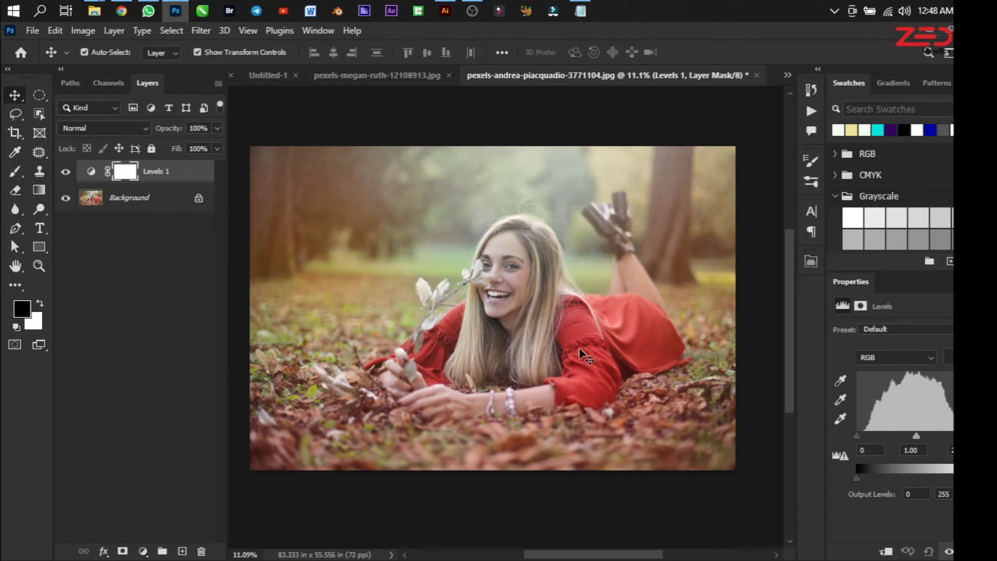
Set the Levels black point by sampling the dark shadow under the woman's chin, and compare the photo with and without the adjustment
{"action": "scroll", "coordinate": [579, 353], "scroll_direction": "down", "scroll_amount": 1}
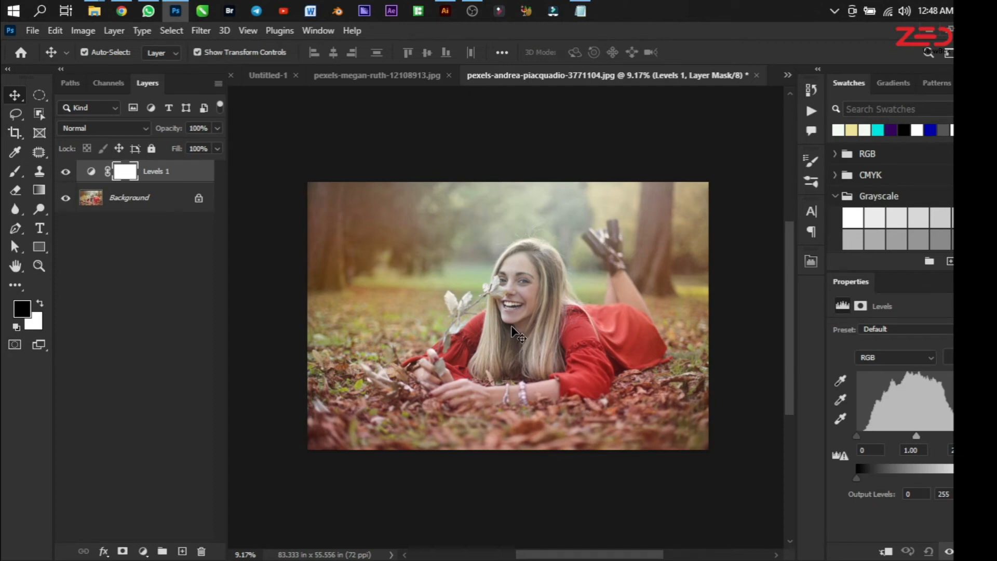
{"action": "scroll", "coordinate": [513, 330], "scroll_direction": "up", "scroll_amount": 1}
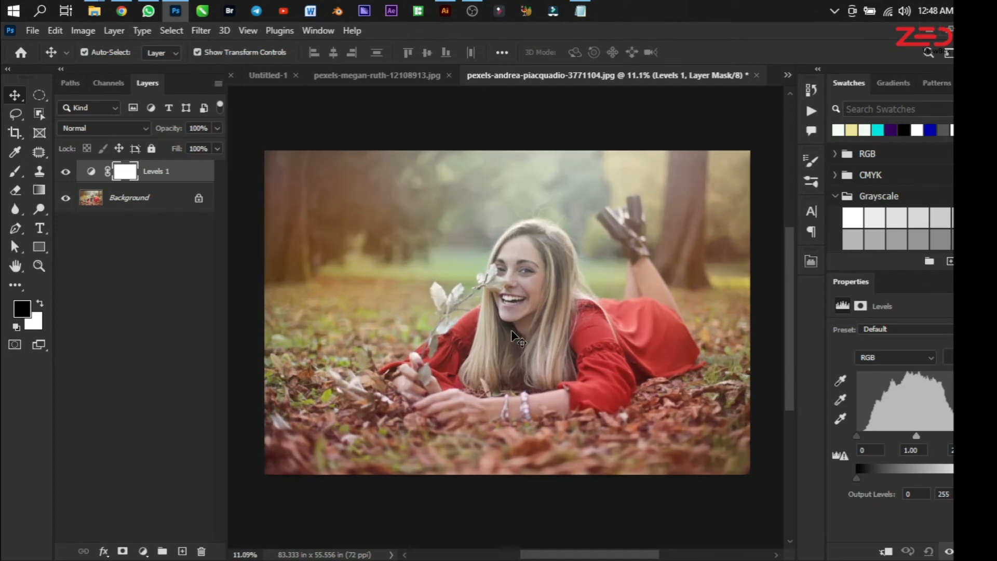
{"action": "scroll", "coordinate": [512, 331], "scroll_direction": "up", "scroll_amount": 1}
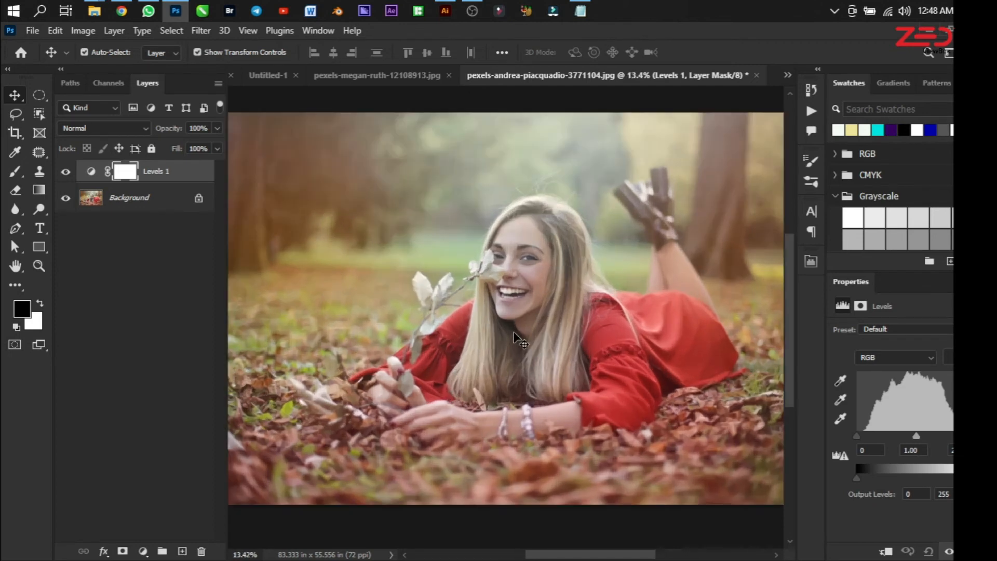
{"action": "left_click", "coordinate": [840, 380]}
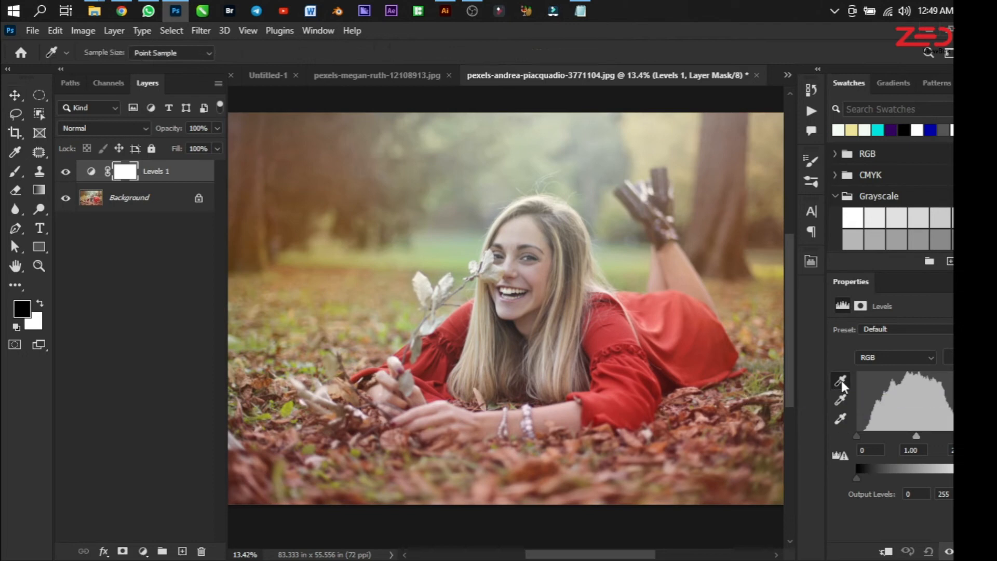
{"action": "left_click", "coordinate": [518, 318]}
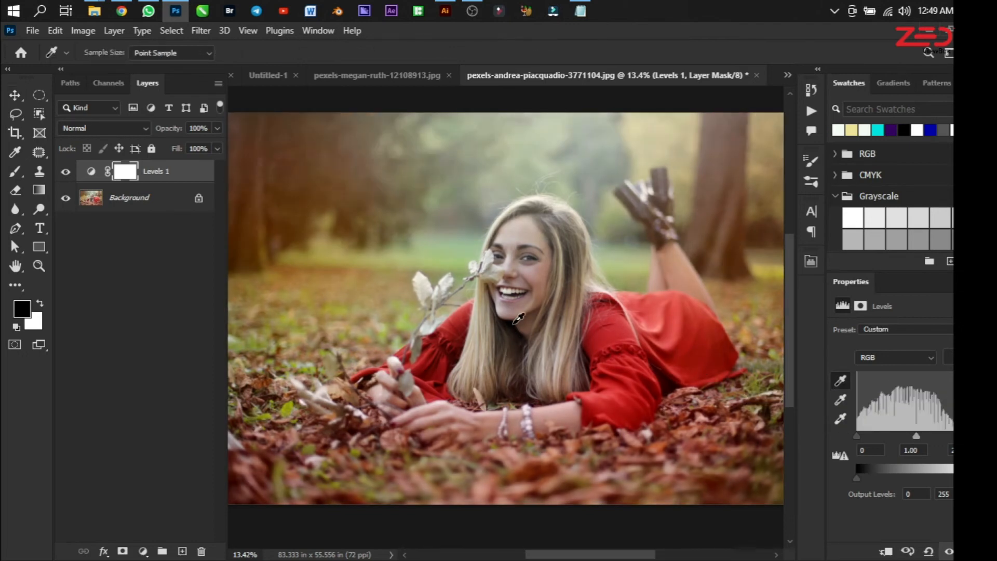
{"action": "key", "text": "ctrl+minus"}
{"action": "key", "text": "ctrl+minus"}
{"action": "left_click", "coordinate": [66, 173]}
{"action": "left_click", "coordinate": [66, 173]}
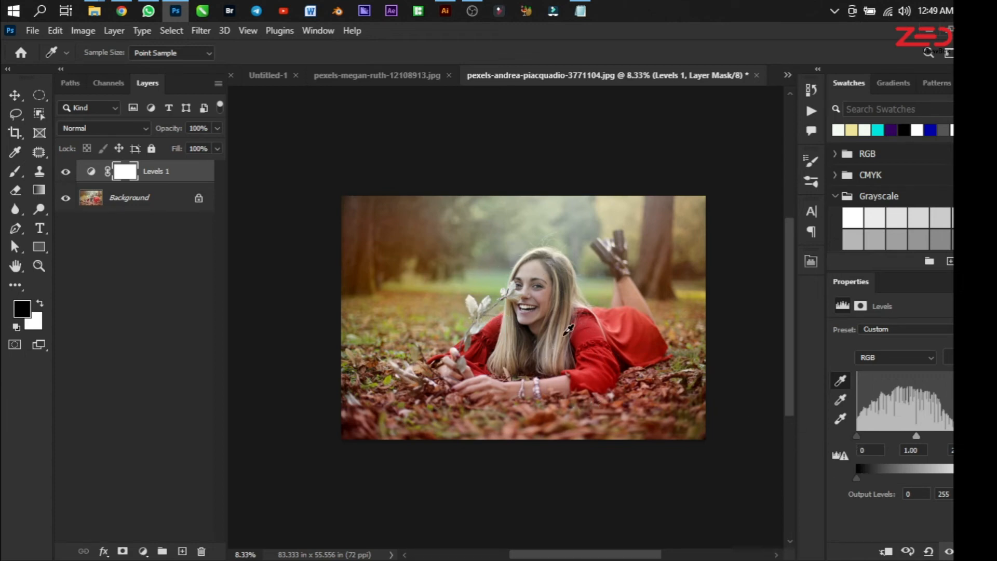
Set the Levels white point by sampling the bright background at the photo's upper edge, and compare before and after, leaving the adjustment visible
{"action": "left_click", "coordinate": [834, 417]}
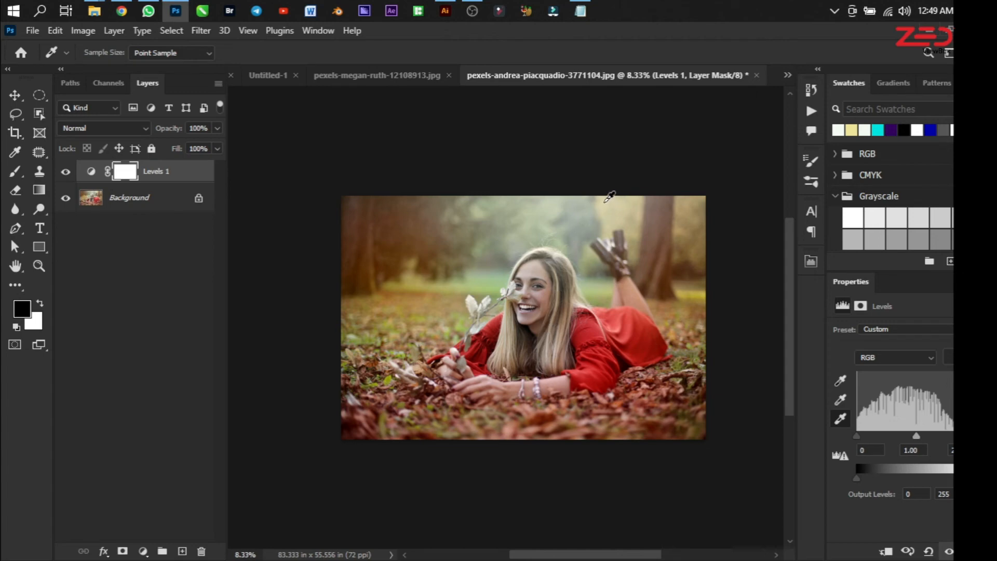
{"action": "left_click", "coordinate": [604, 202]}
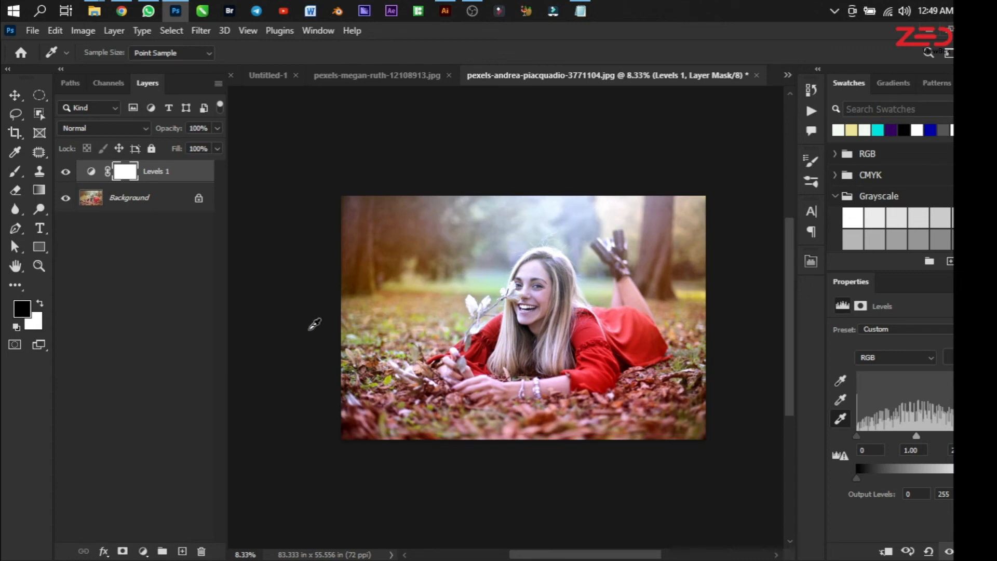
{"action": "left_click", "coordinate": [65, 176]}
{"action": "left_click", "coordinate": [65, 176]}
{"action": "left_click", "coordinate": [67, 172]}
{"action": "left_click", "coordinate": [67, 172]}
{"action": "left_click", "coordinate": [66, 172]}
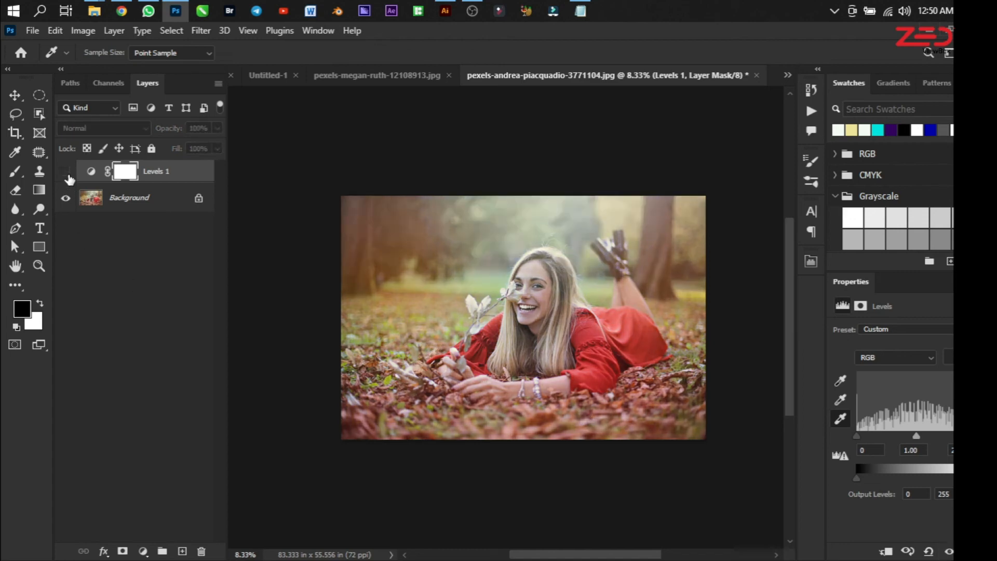
{"action": "left_click", "coordinate": [68, 176]}
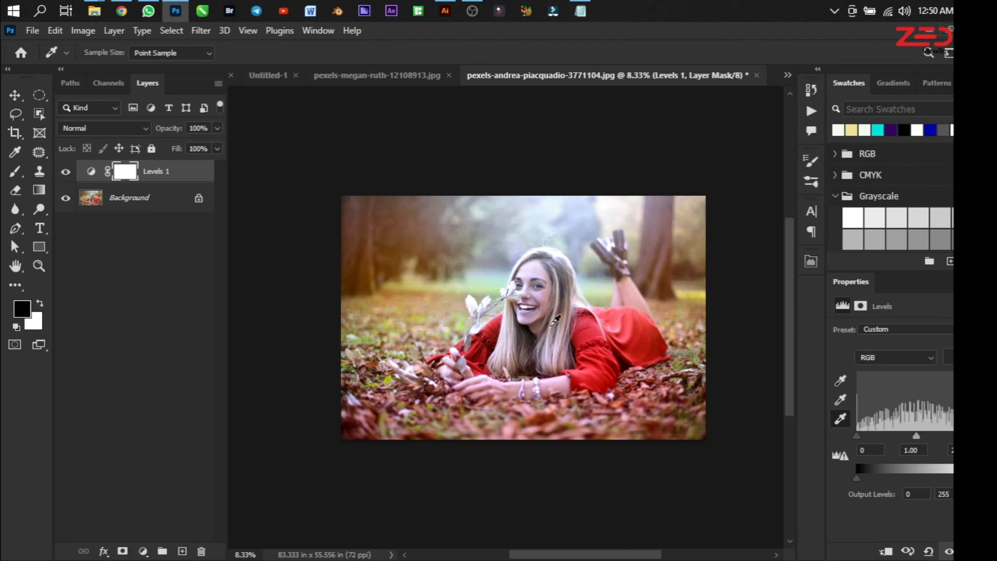
{"action": "left_click", "coordinate": [66, 172]}
{"action": "left_click", "coordinate": [66, 172]}
{"action": "left_click", "coordinate": [834, 10]}
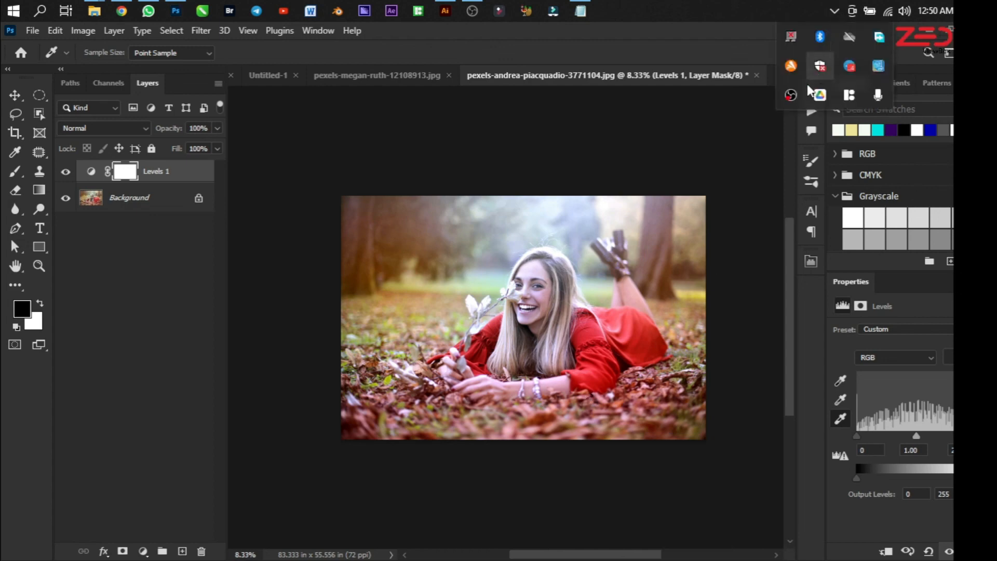
{"action": "right_click", "coordinate": [790, 96]}
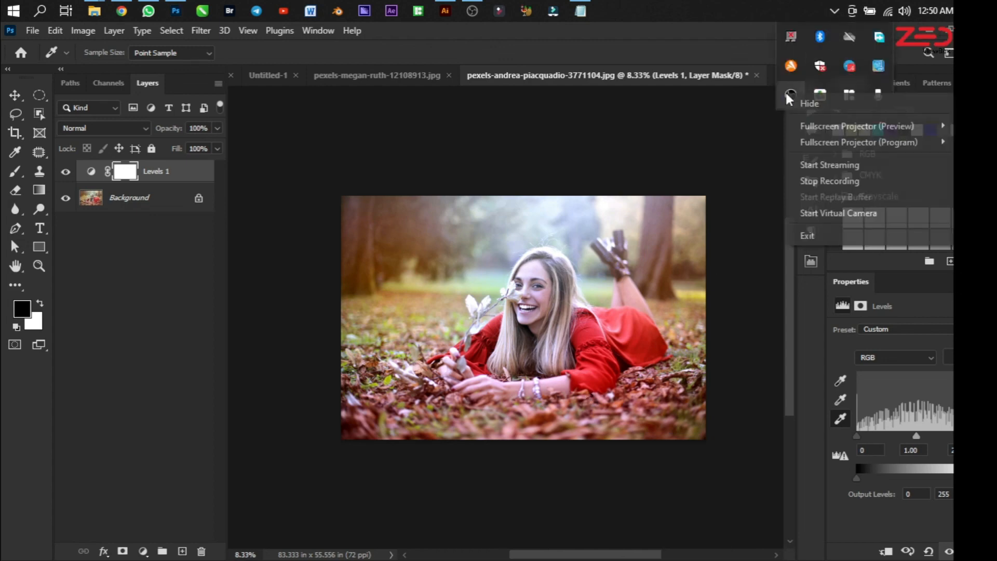
{"action": "left_click", "coordinate": [822, 182]}
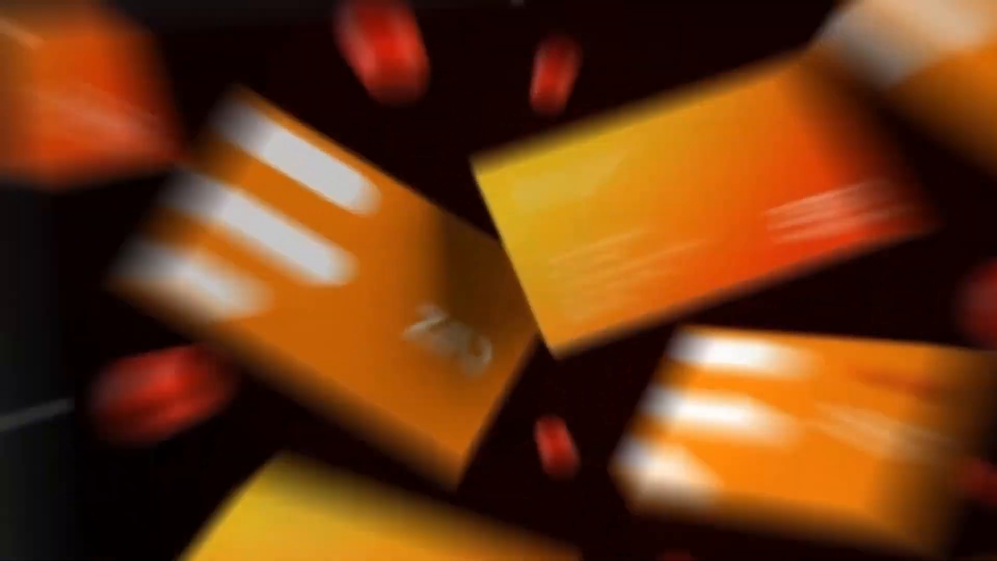